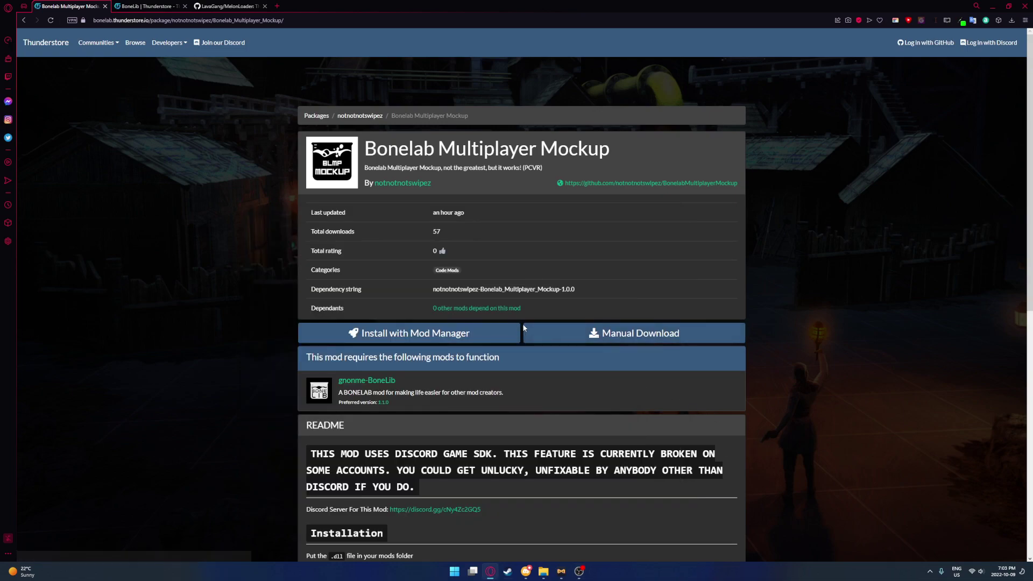
- Highlight the Bonelab Multiplayer Mockup title, then bring up the BoneLib dependency page
drag(365, 149, 520, 162)
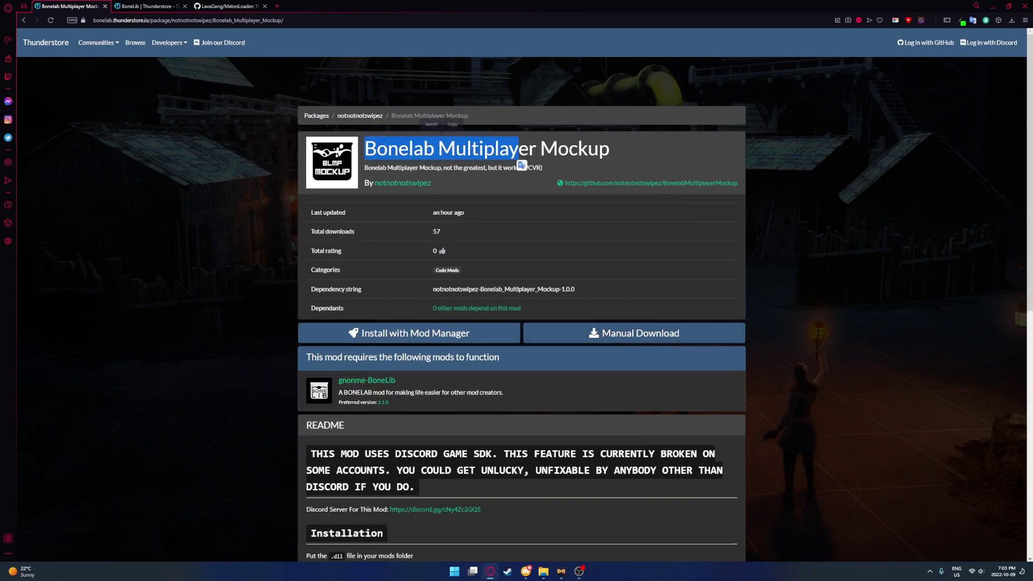
click(521, 165)
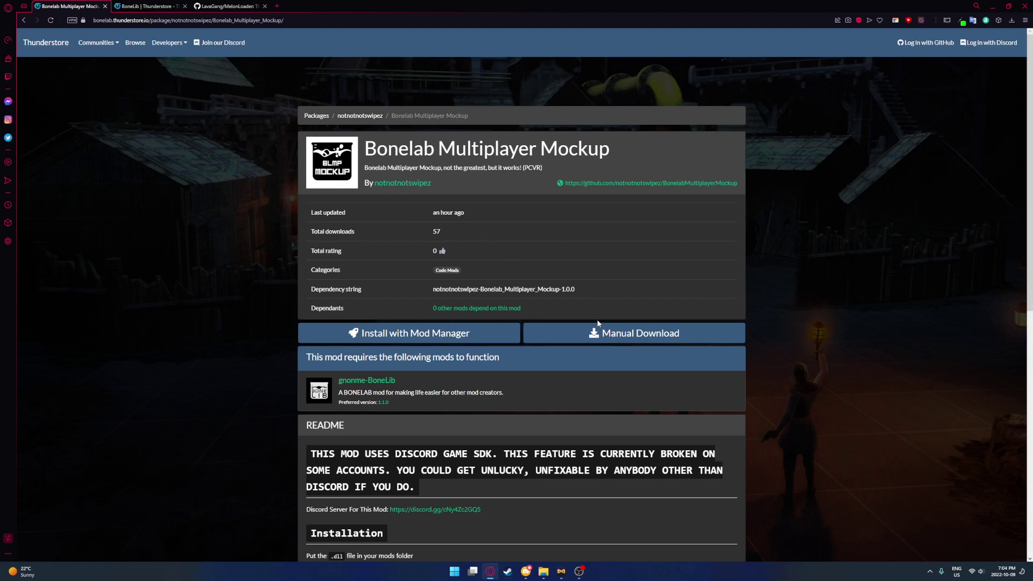
click(150, 5)
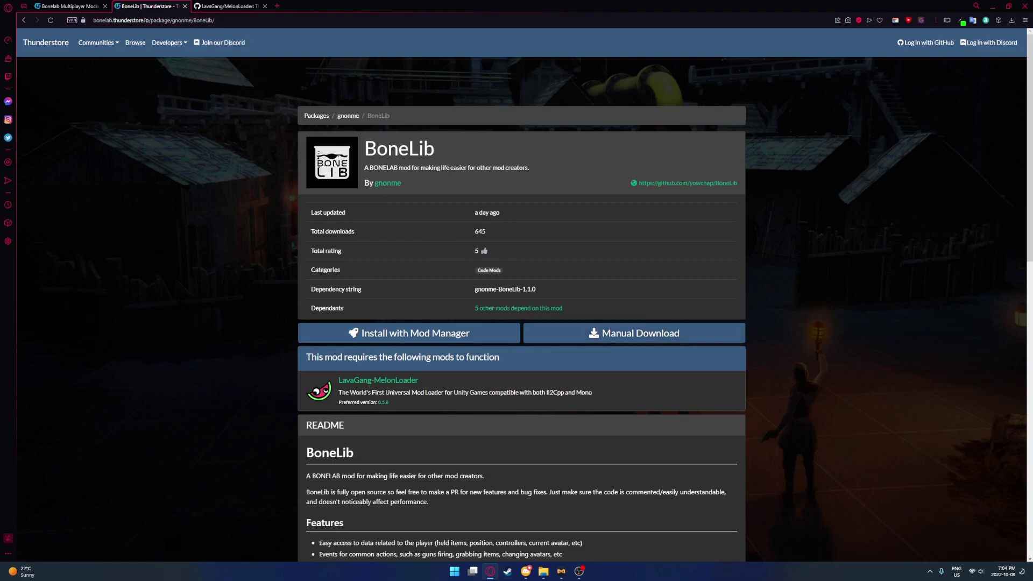
- Open BONELAB's local files through Steam's Manage > Browse local files
click(507, 571)
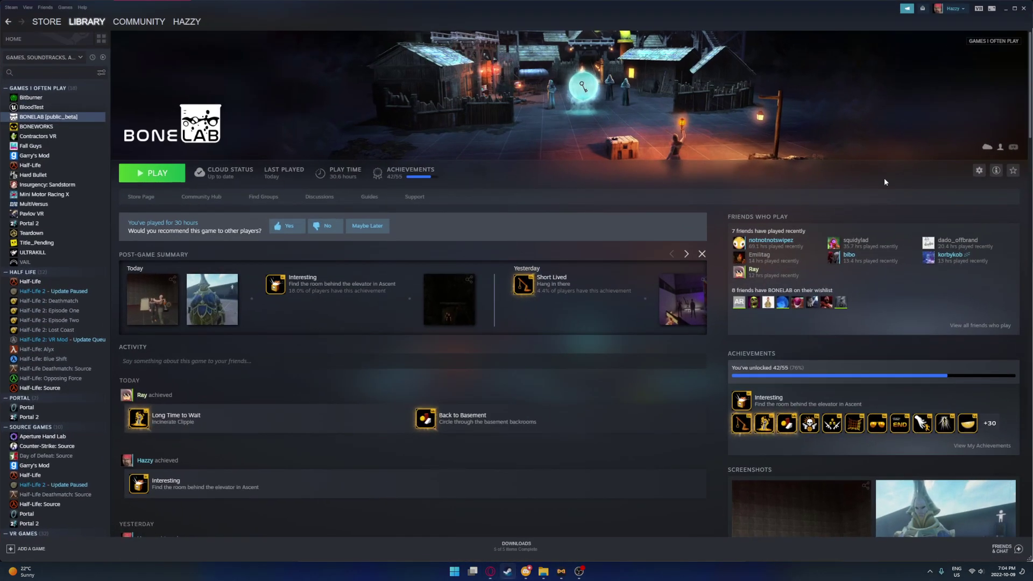
click(980, 171)
click(979, 170)
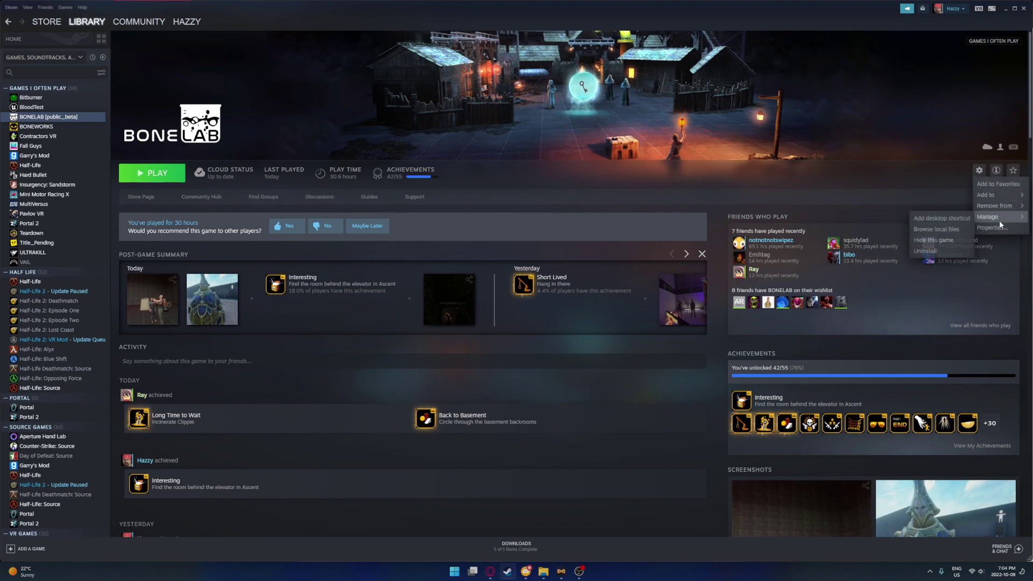
click(936, 230)
- Bring the BONELAB game folder forward and move it to the upper left
click(527, 572)
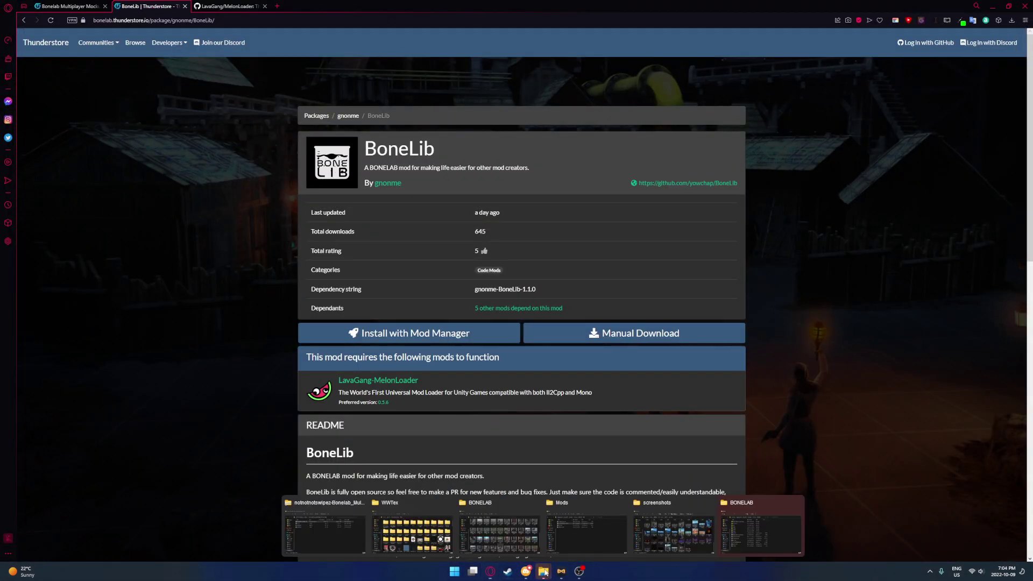
click(542, 525)
drag(584, 440, 603, 277)
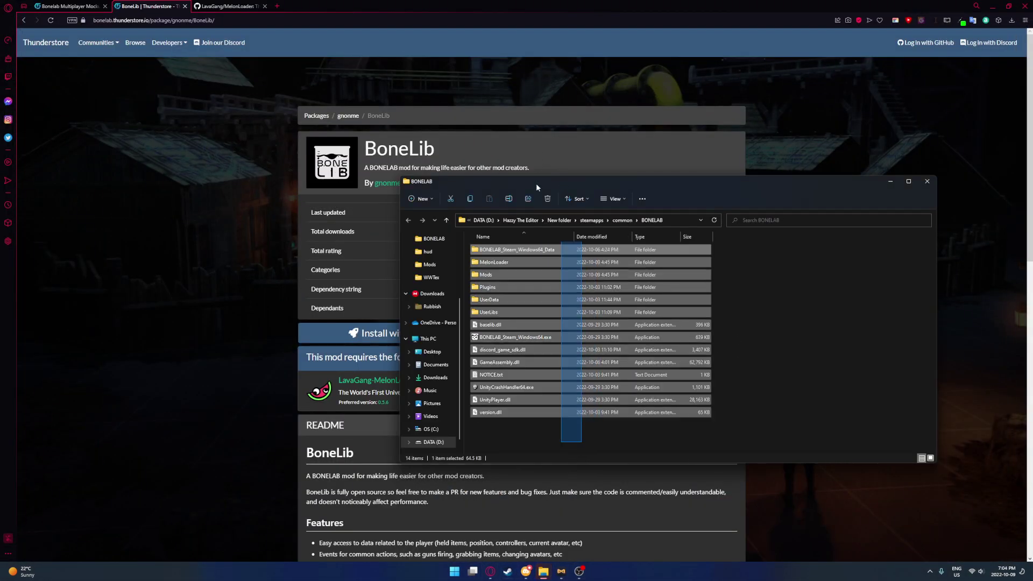
click(629, 209)
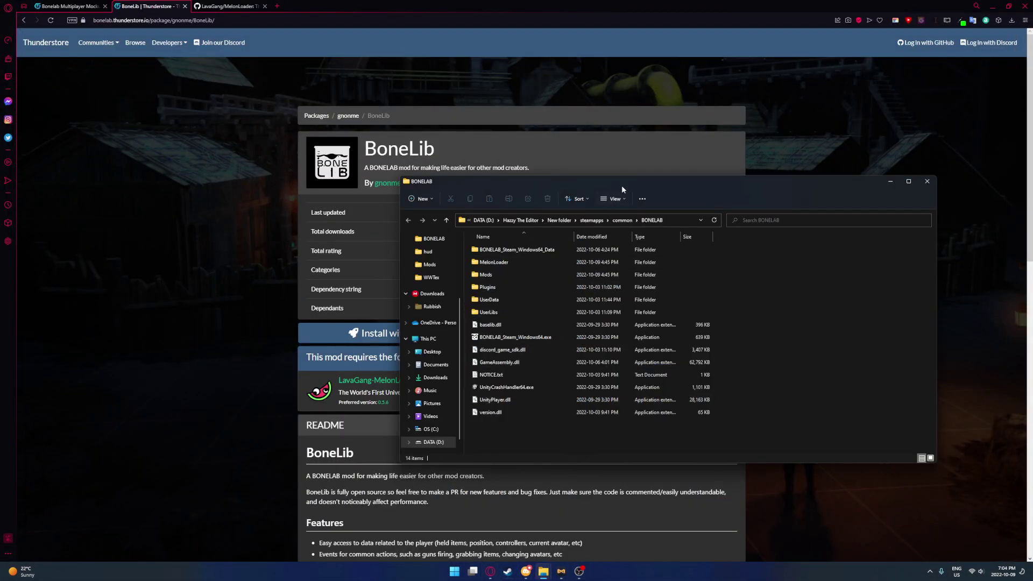
drag(623, 184, 217, 157)
drag(325, 171, 356, 180)
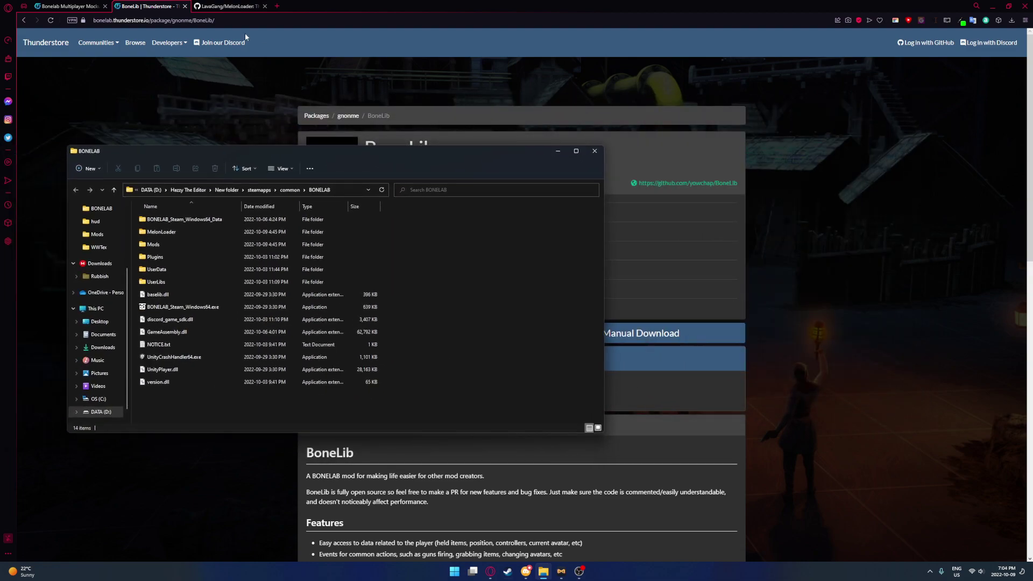
- Download MelonLoader.Installer.exe from the v0.5.5 release assets on GitHub
click(226, 5)
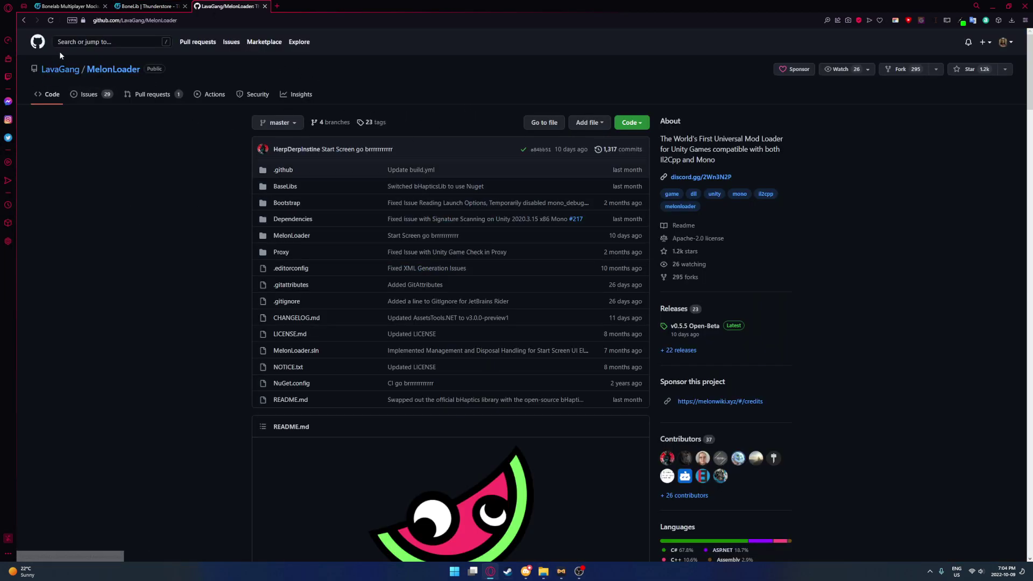
click(150, 20)
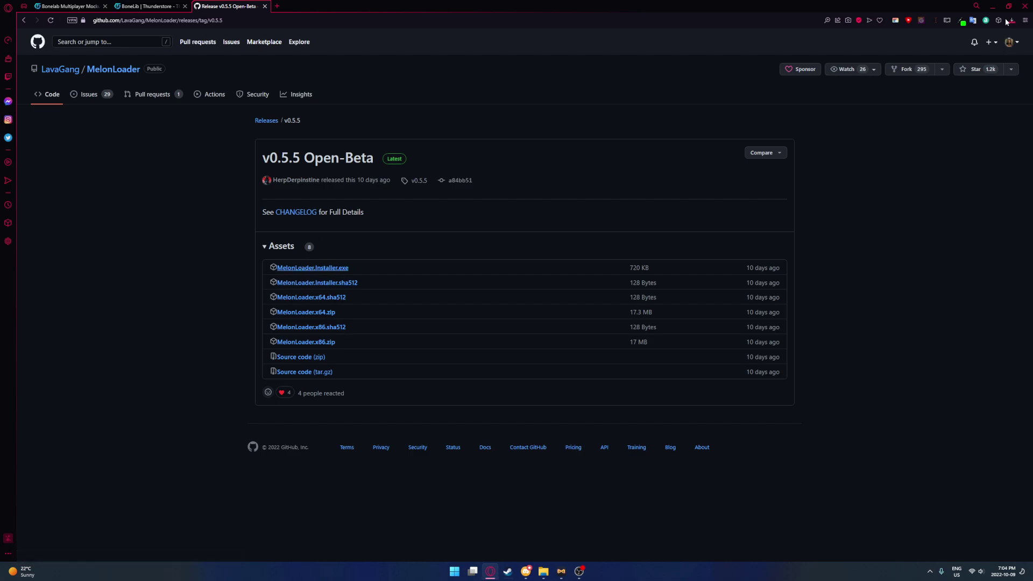
click(376, 287)
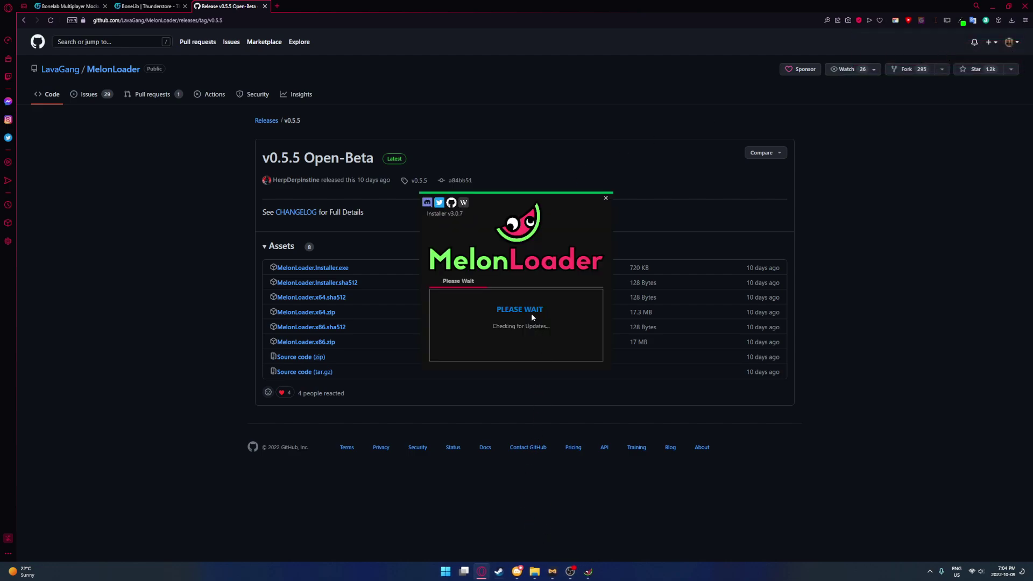
- Start choosing the Unity game in the installer and copy the BONELAB folder path
drag(535, 196, 497, 195)
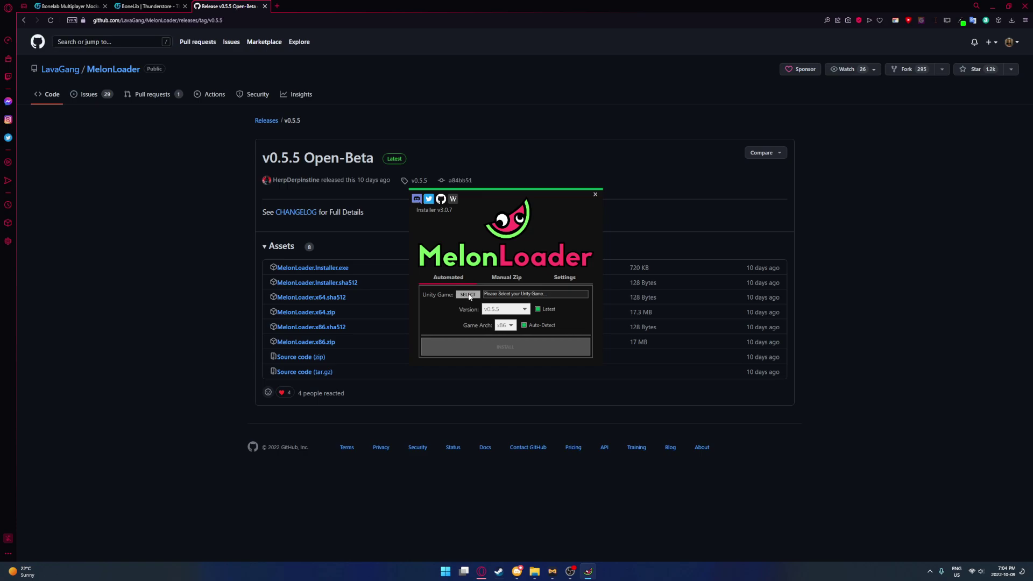
click(467, 293)
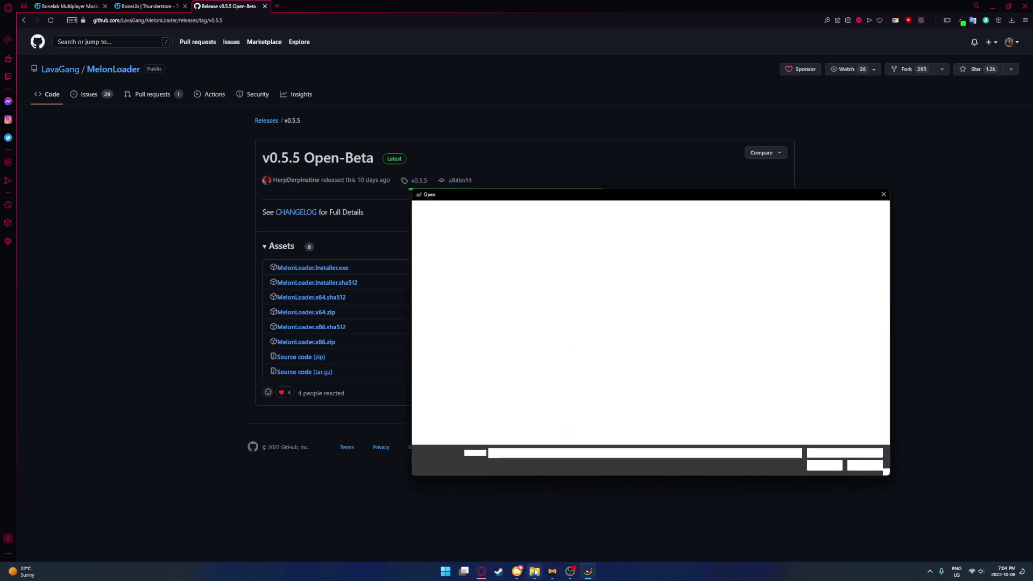
click(534, 571)
click(323, 525)
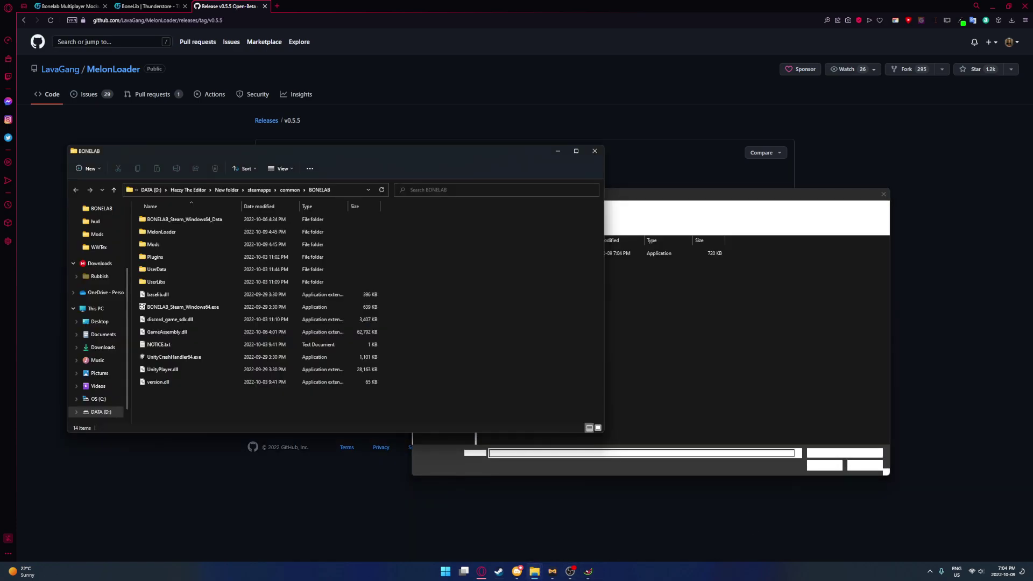
click(342, 189)
key(ctrl+c)
- Paste the BONELAB path into the file picker and select the BONELAB executable
click(735, 250)
click(694, 210)
key(ctrl+v)
key(Return)
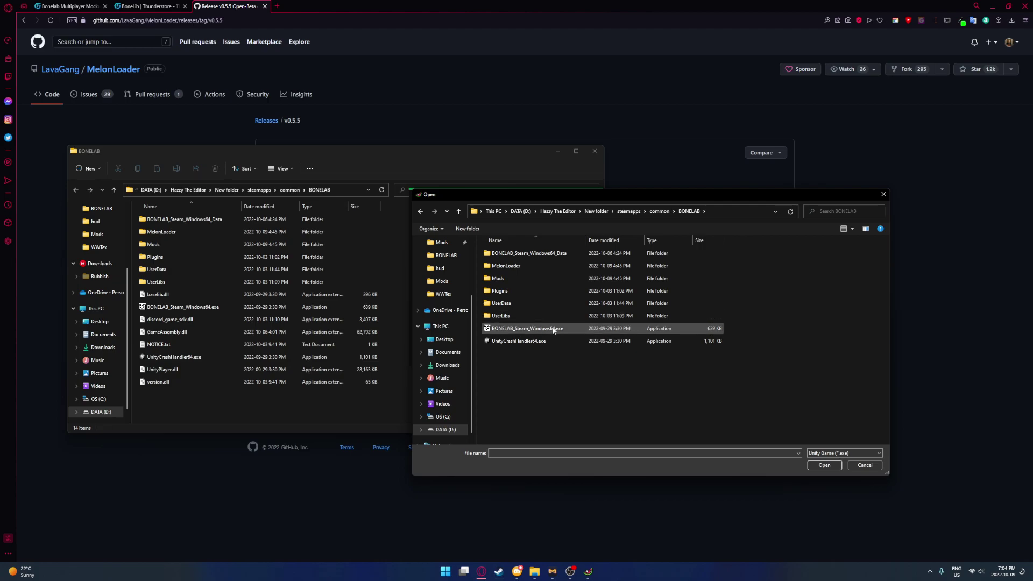
double_click(524, 328)
- Close the game folder and, once MelonLoader v0.5.5 installs, close the installer
drag(508, 156, 448, 162)
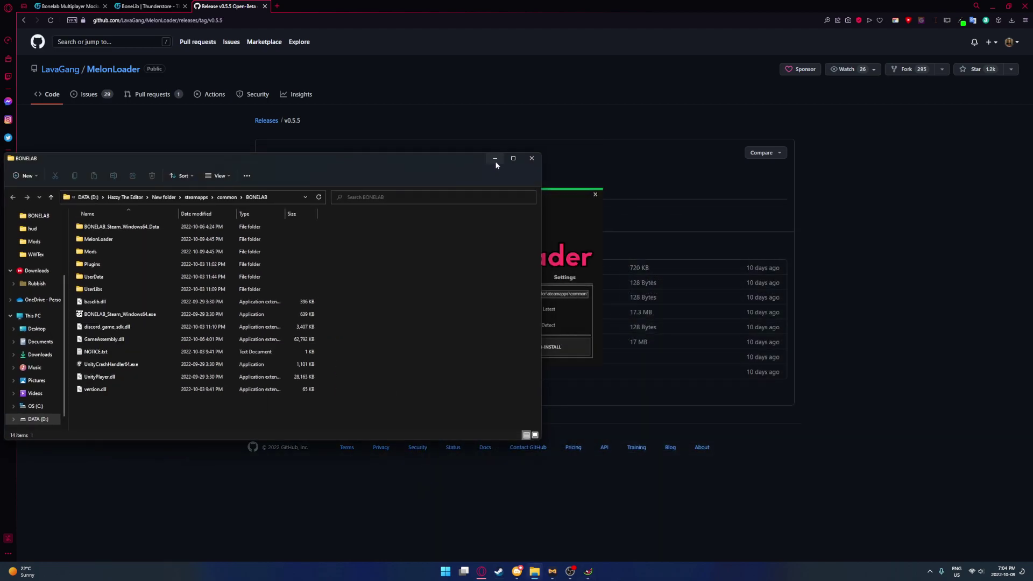
click(529, 159)
mouse_move(520, 193)
mouse_down()
mouse_move(636, 213)
mouse_move(471, 263)
mouse_move(499, 229)
mouse_up()
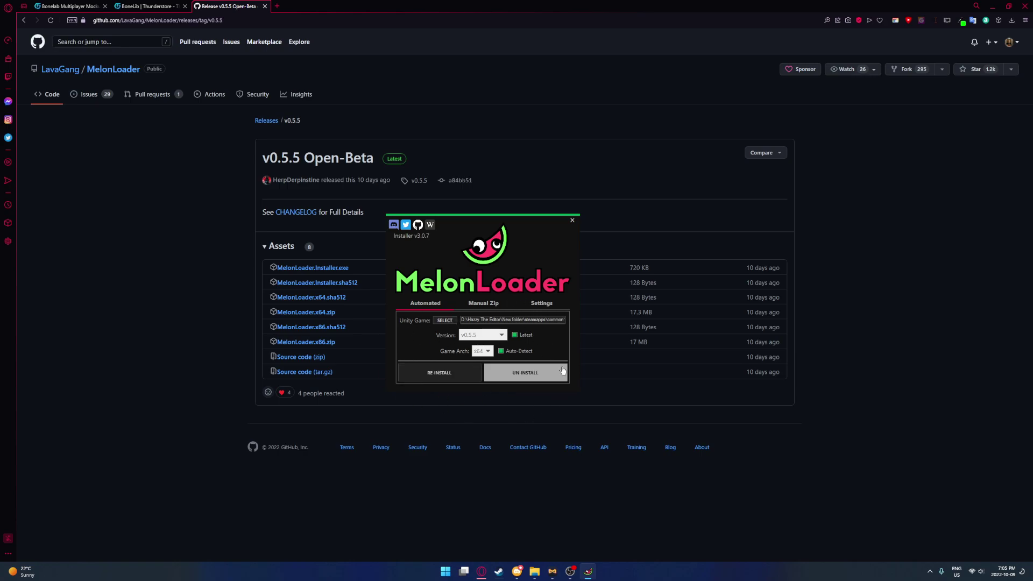
click(573, 220)
- Minimise Steam and return to Thunderstore's BoneLib page
click(507, 572)
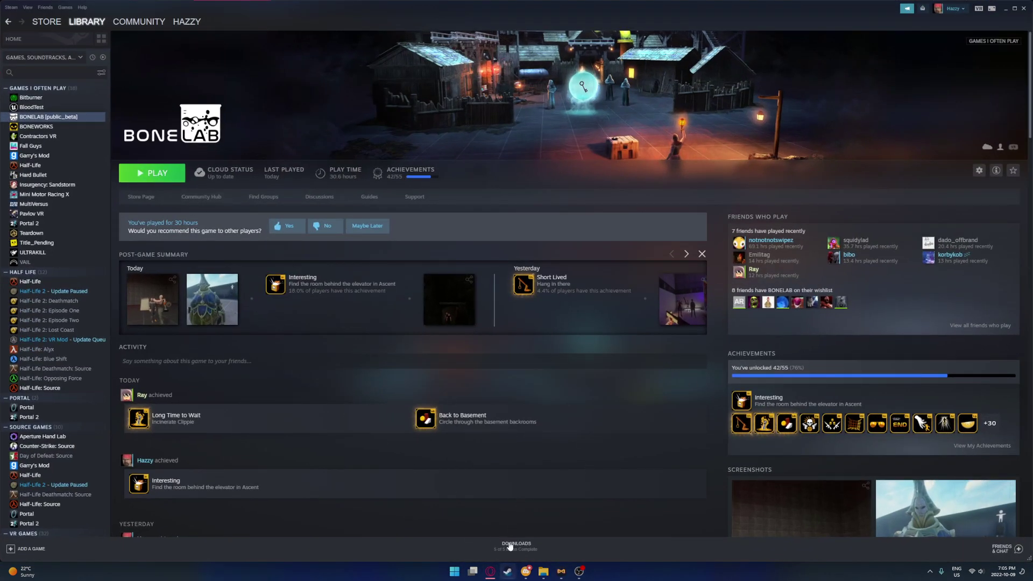
click(507, 571)
click(152, 6)
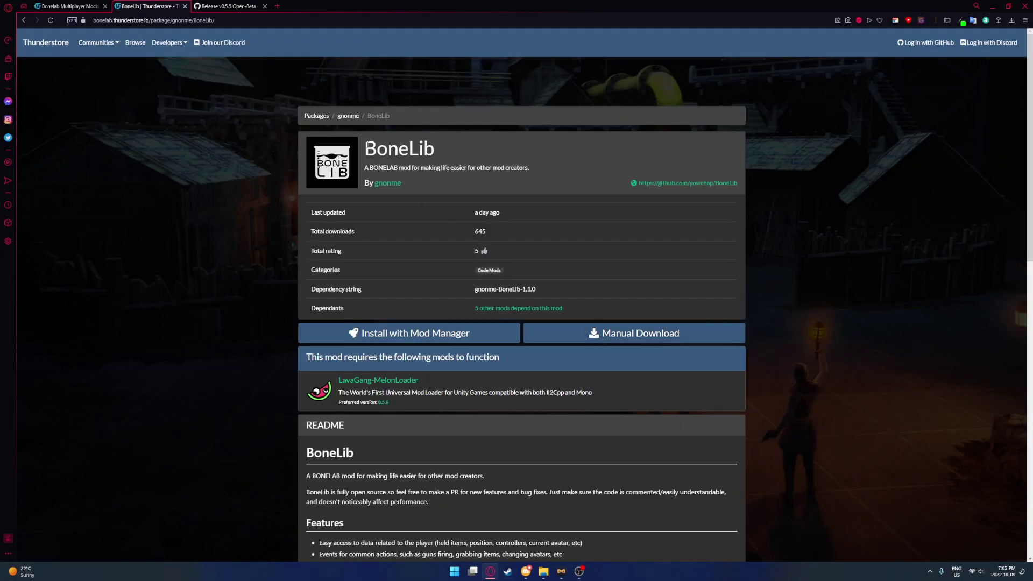
- Manually download gnonme-BoneLib-1.1.0.zip and open it from the downloads list
click(598, 337)
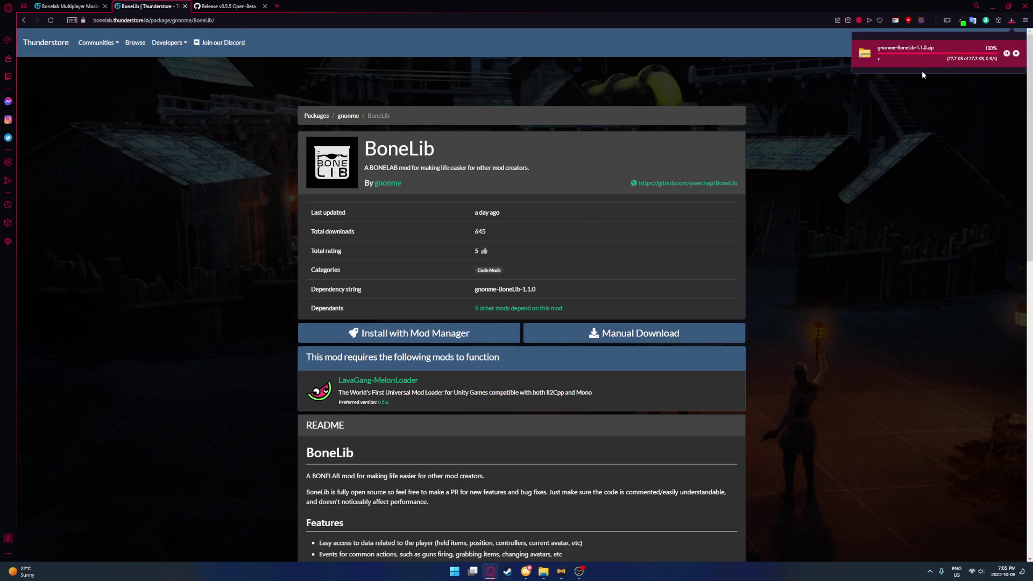
click(904, 52)
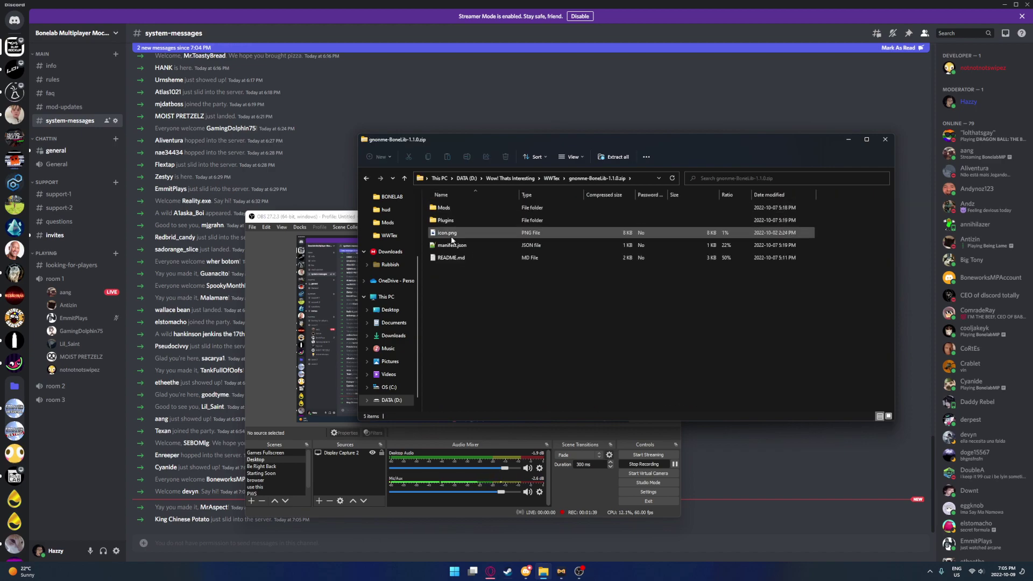
- Bring the BONELAB game folder and BoneLib zip windows to the front
click(543, 572)
click(673, 524)
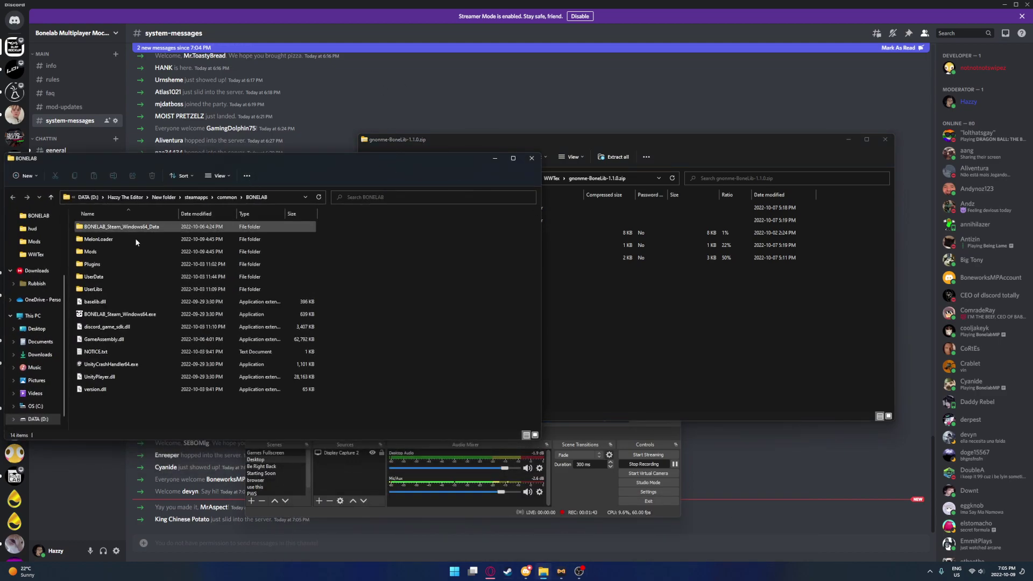
click(605, 323)
- Check BoneLib.dll inside the zip's Mods folder, then close the zip window
drag(425, 204, 438, 214)
double_click(443, 207)
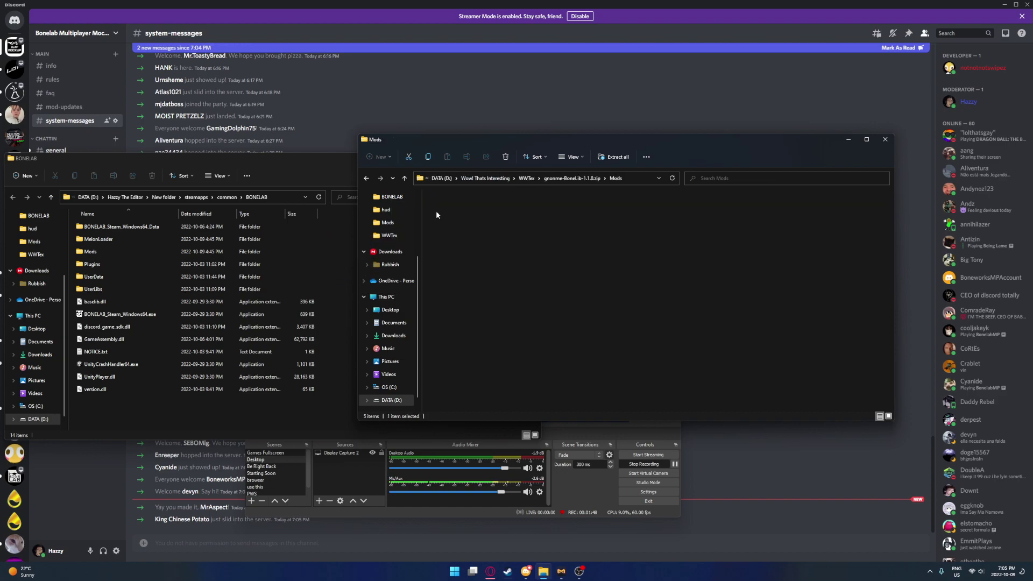
click(365, 178)
click(884, 140)
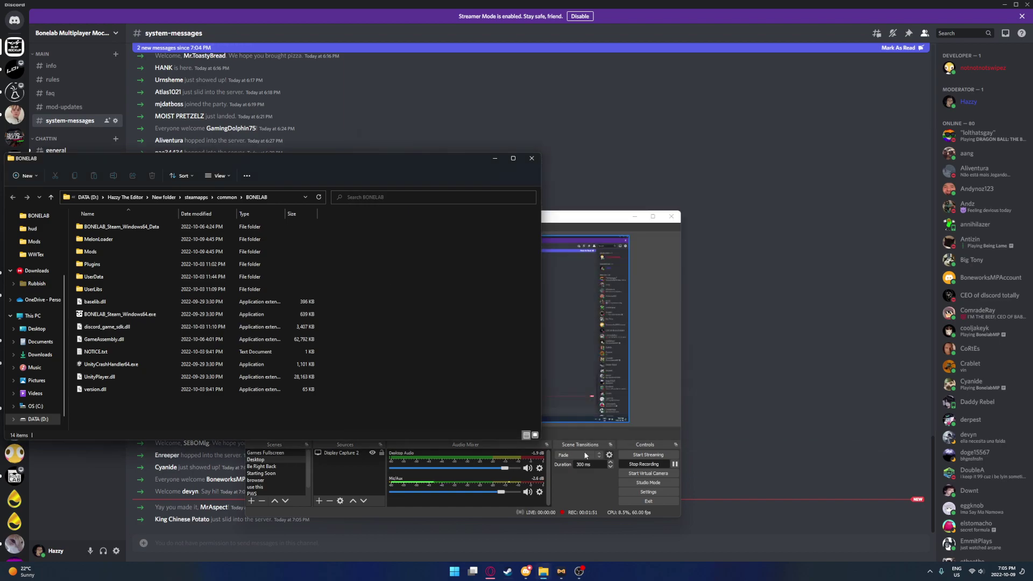
- Return to the Bonelab Multiplayer Mockup page and manually download its zip
click(490, 572)
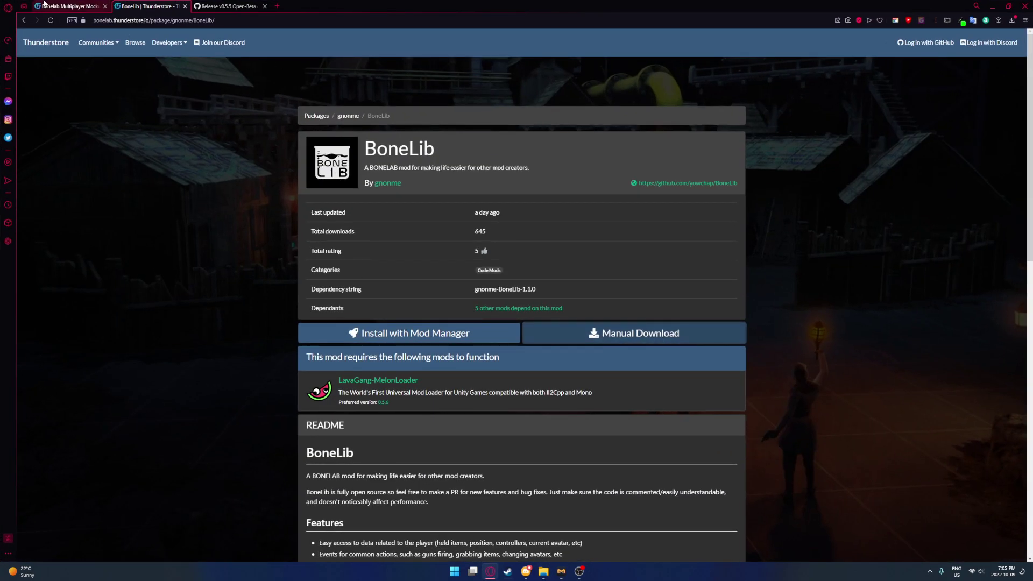
click(74, 6)
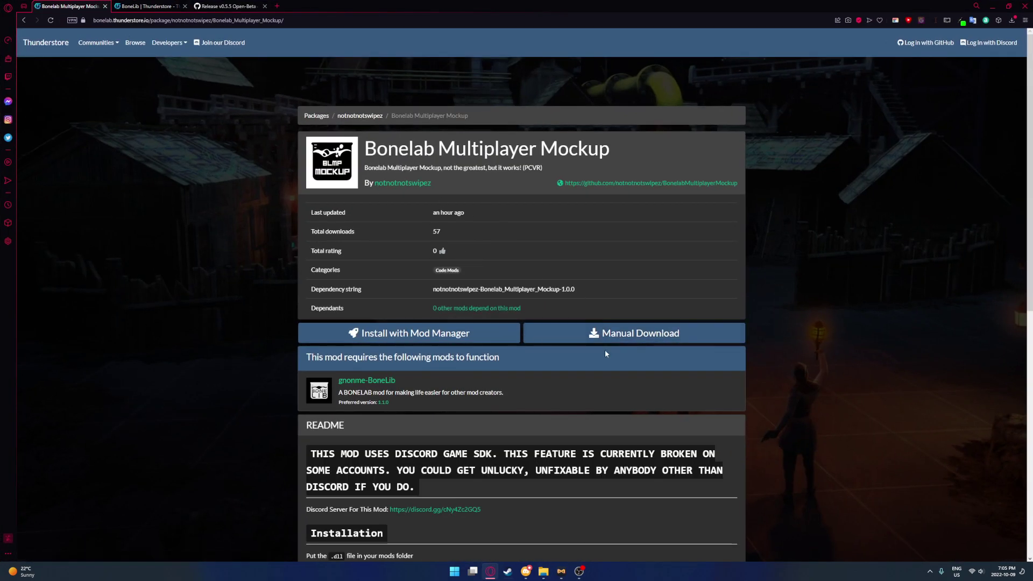
click(651, 335)
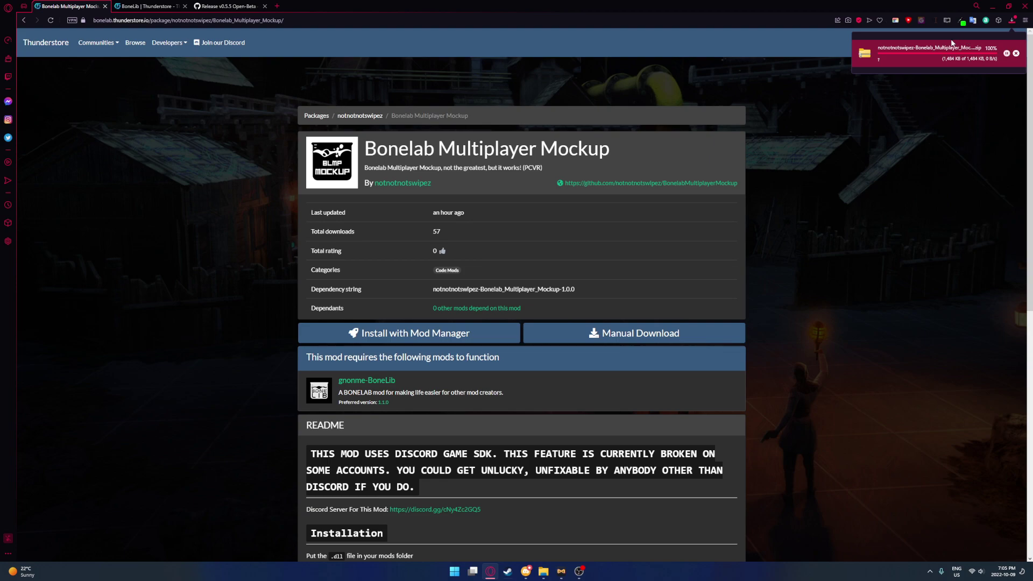
- Drag BonelabMultiplayerMockup.dll from the Mockup zip into BONELAB\Mods, replacing the old file
click(865, 53)
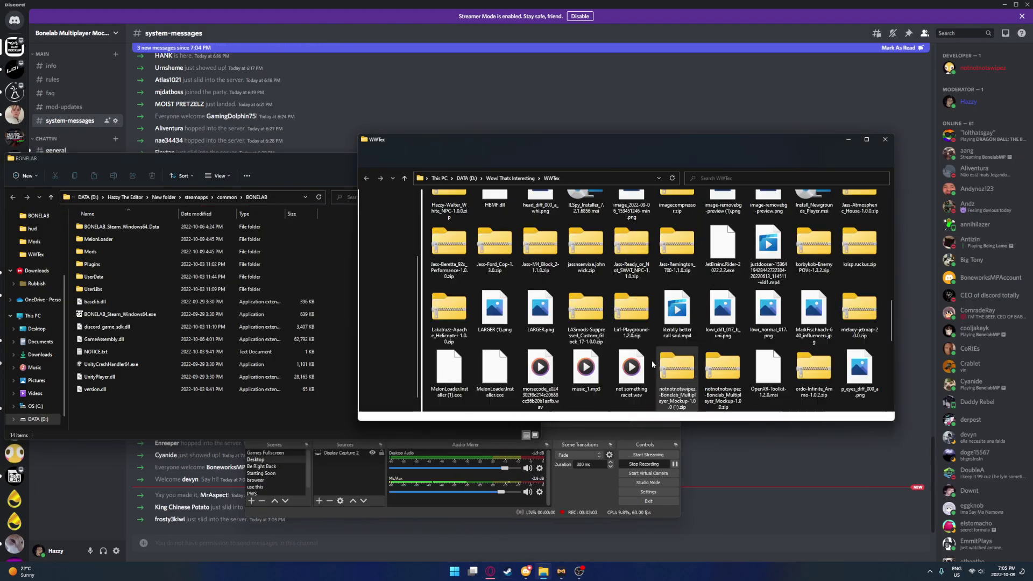
double_click(676, 371)
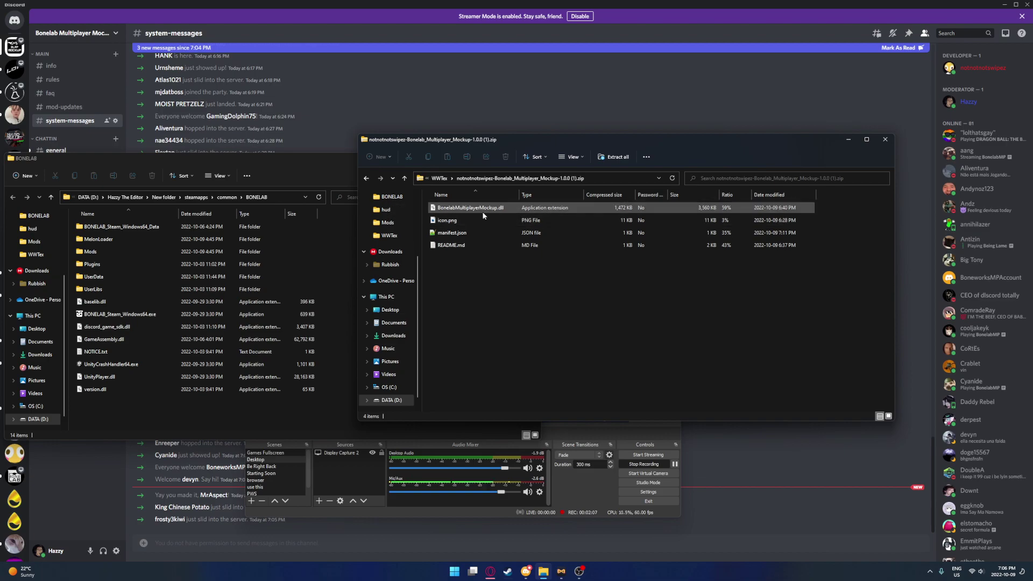
double_click(93, 252)
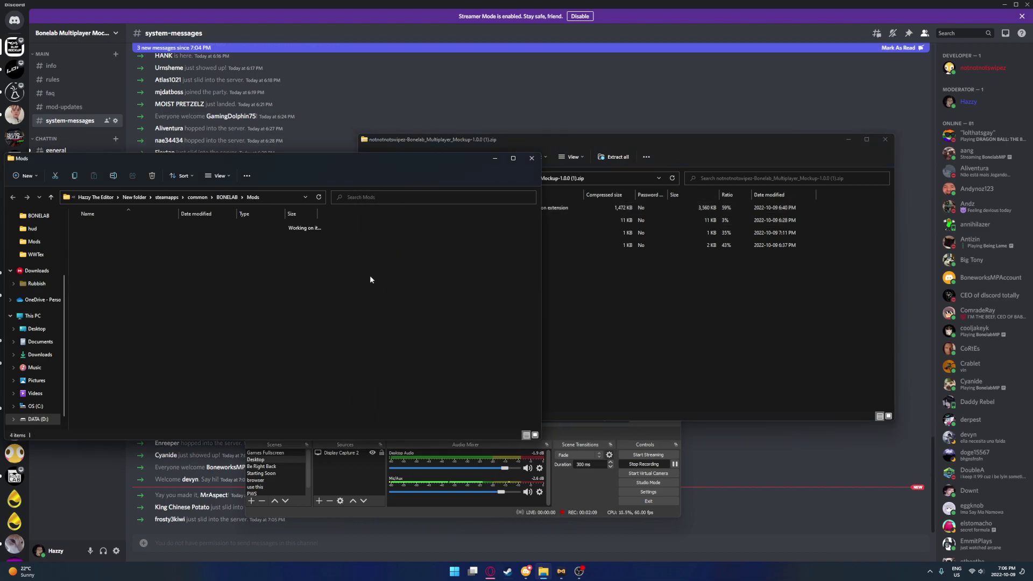
drag(468, 208, 261, 305)
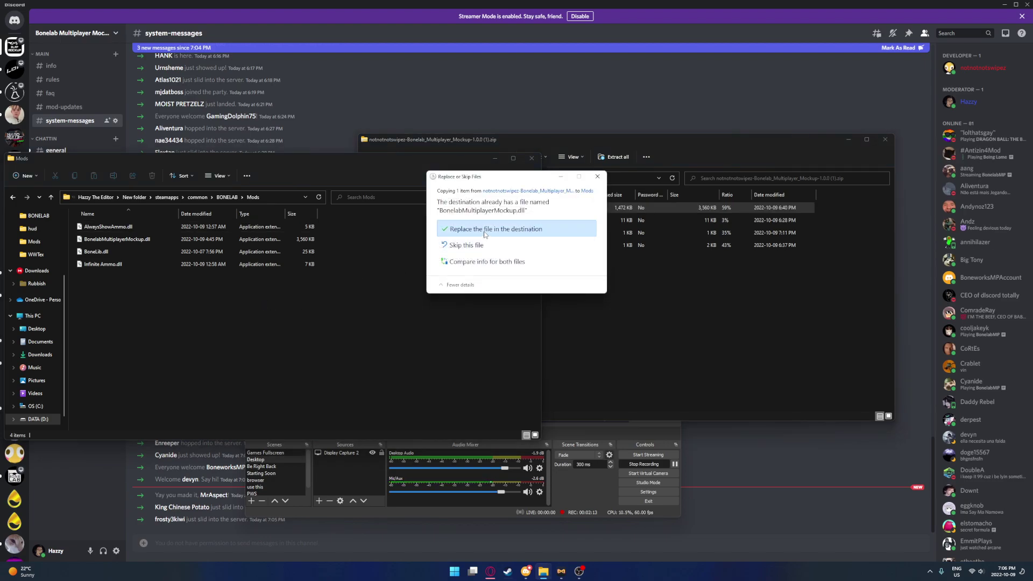
click(491, 218)
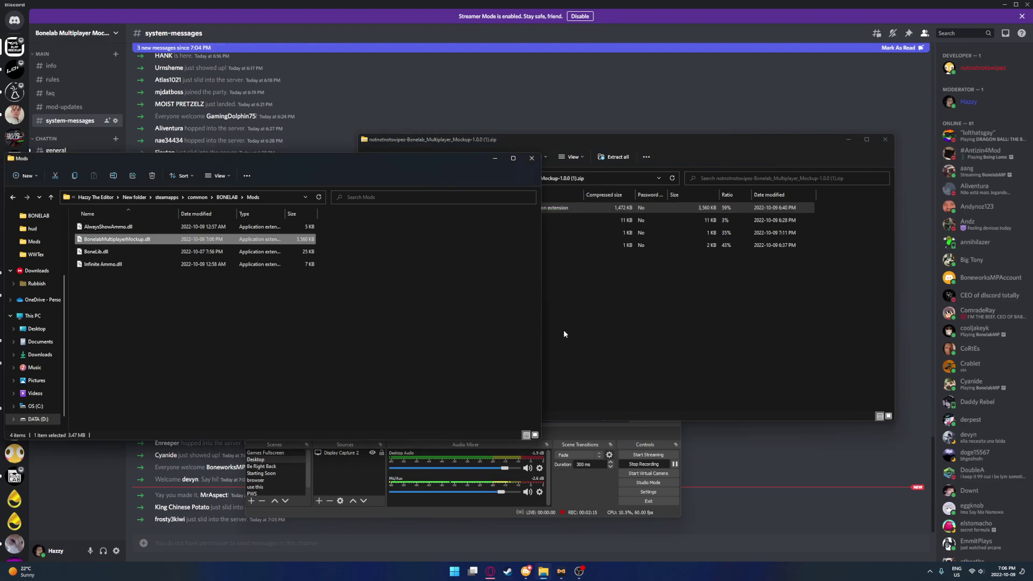
- Reveal Discord, view the #faq channel, and open then dismiss the attachment menu
click(503, 344)
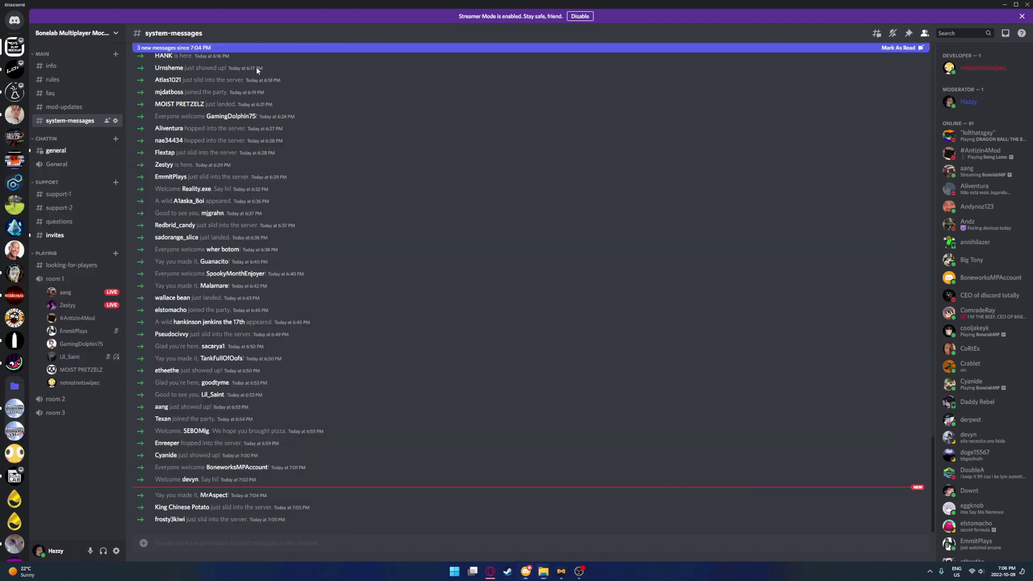
click(64, 107)
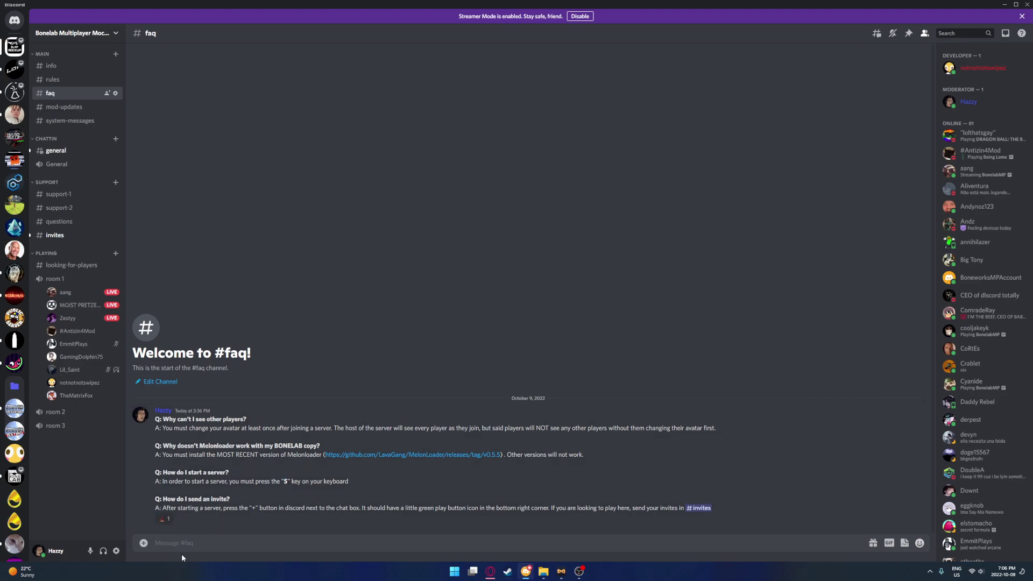
click(144, 543)
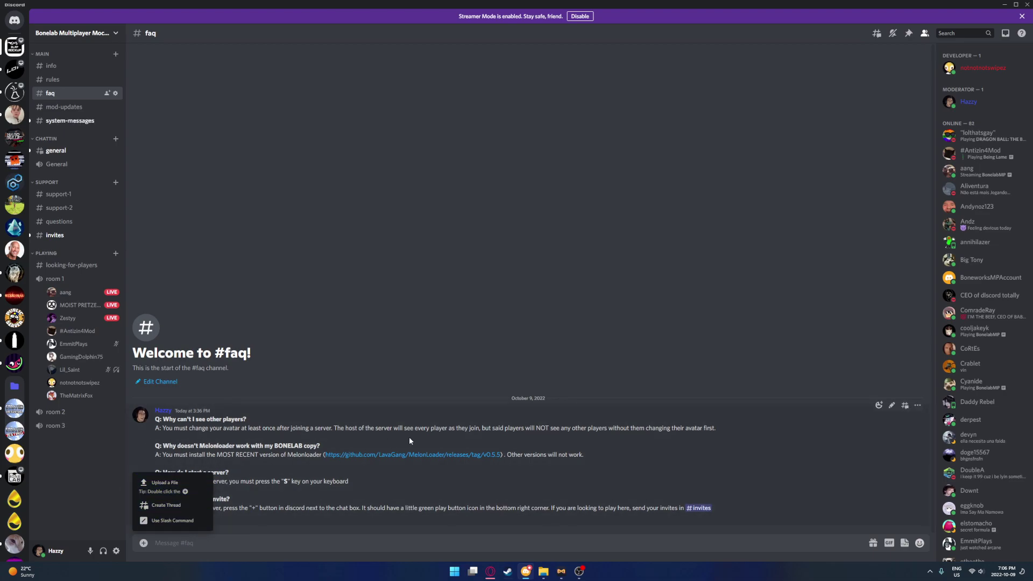
click(431, 439)
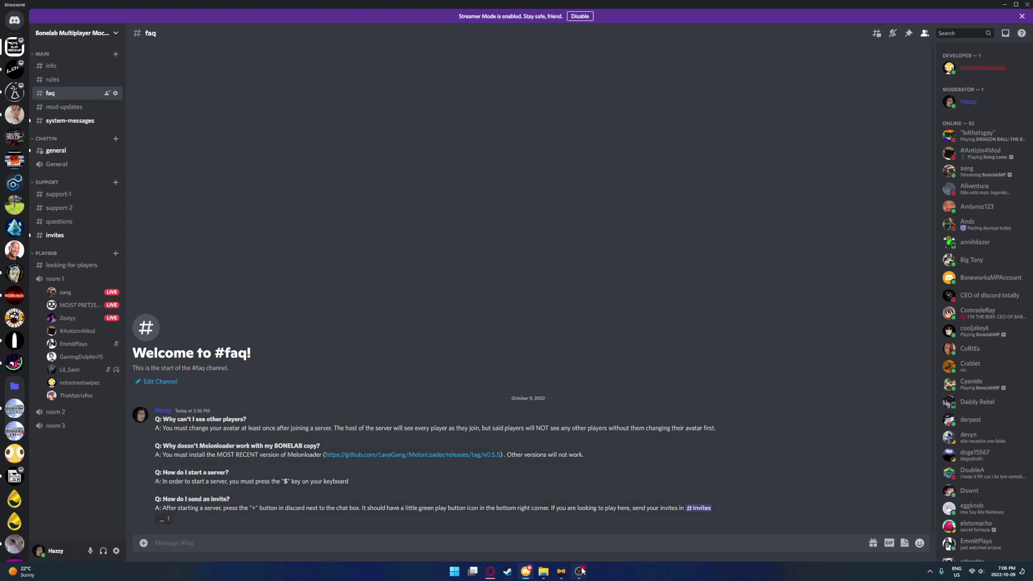